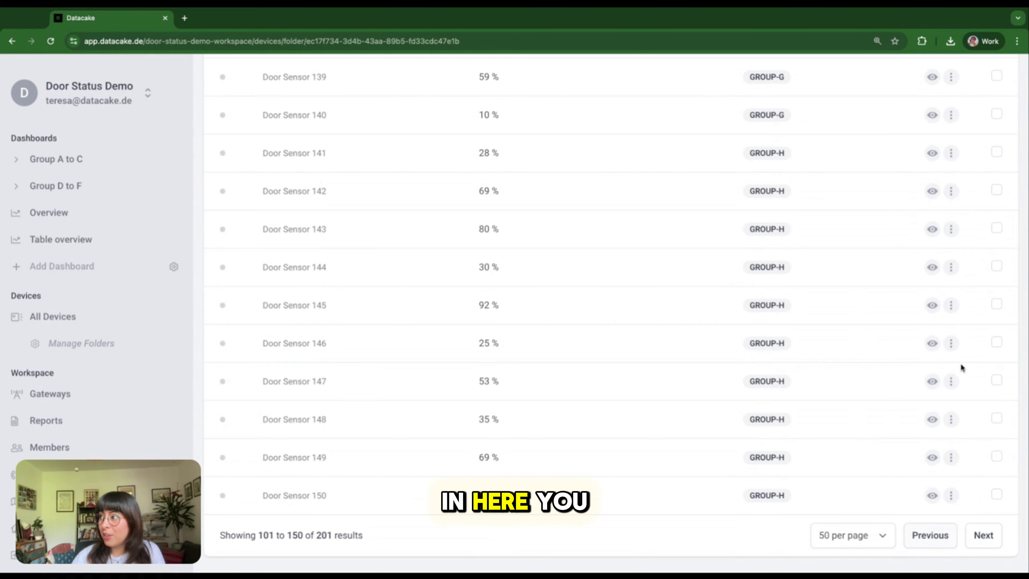
# Tag Door Sensor 101 through Door Sensor 105 with a new tag combining the owner's first name and "devices", and clear the selection
pyautogui.scroll(15, 822, 335)
pyautogui.click(997, 259)
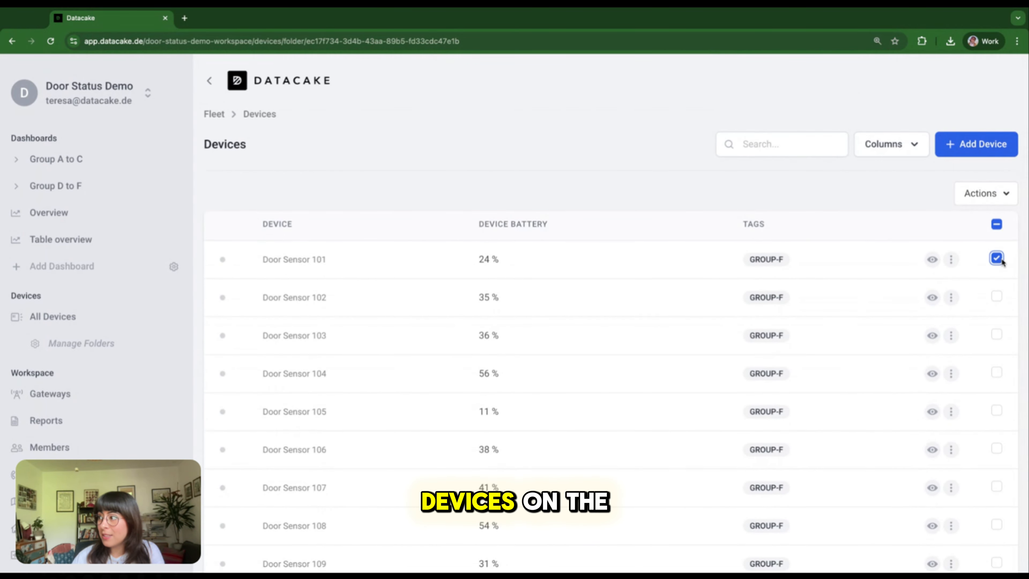
pyautogui.click(997, 373)
pyautogui.click(997, 411)
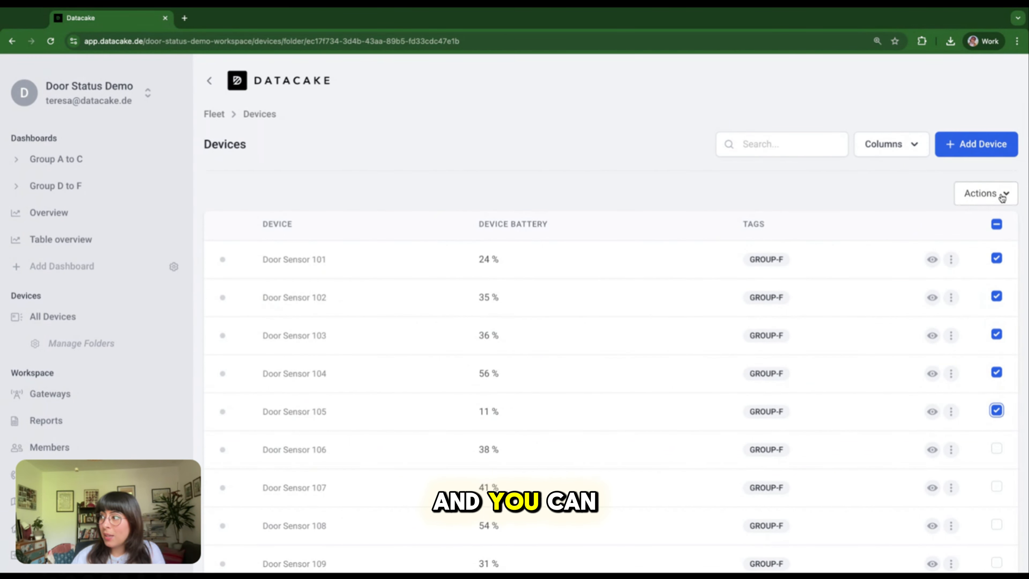
pyautogui.click(989, 194)
pyautogui.click(919, 223)
pyautogui.click(369, 287)
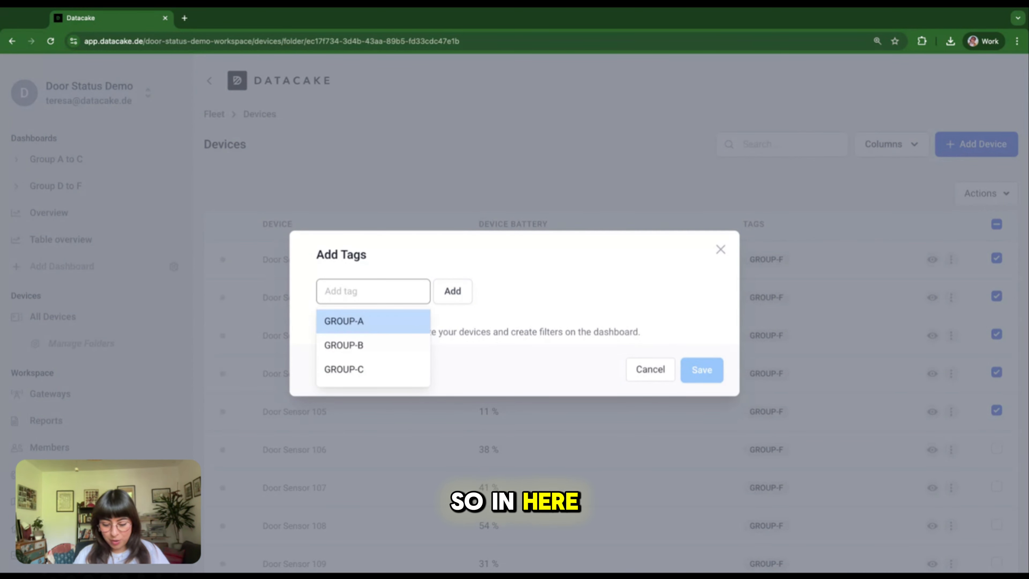
pyautogui.write('Teres')
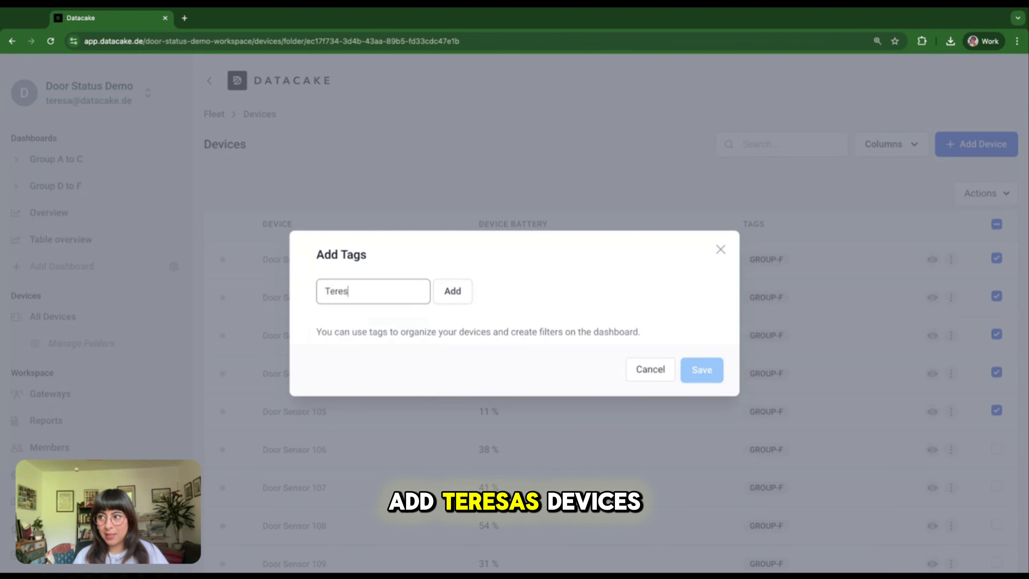
pyautogui.write('as devices')
pyautogui.press('Return')
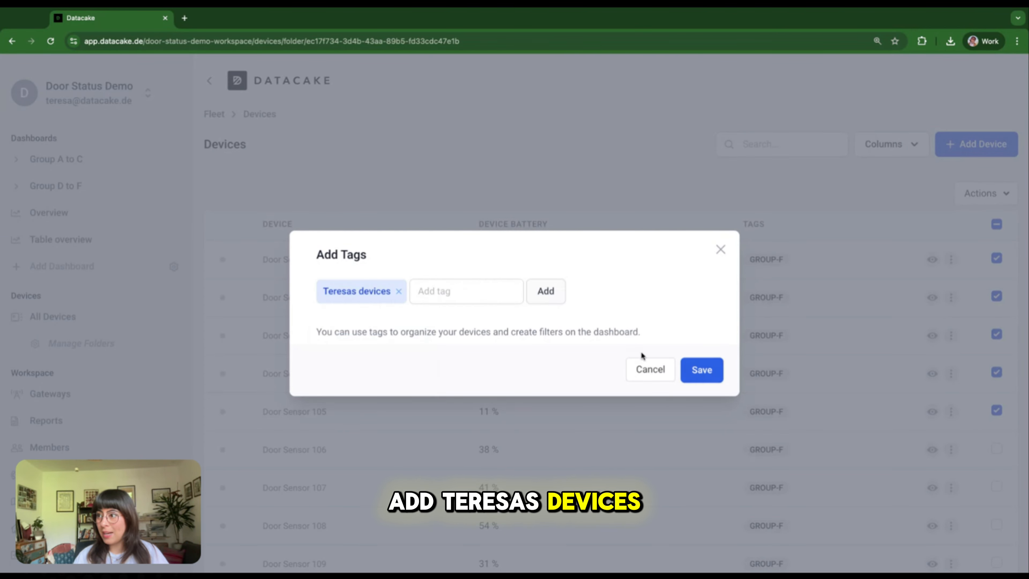
pyautogui.click(696, 368)
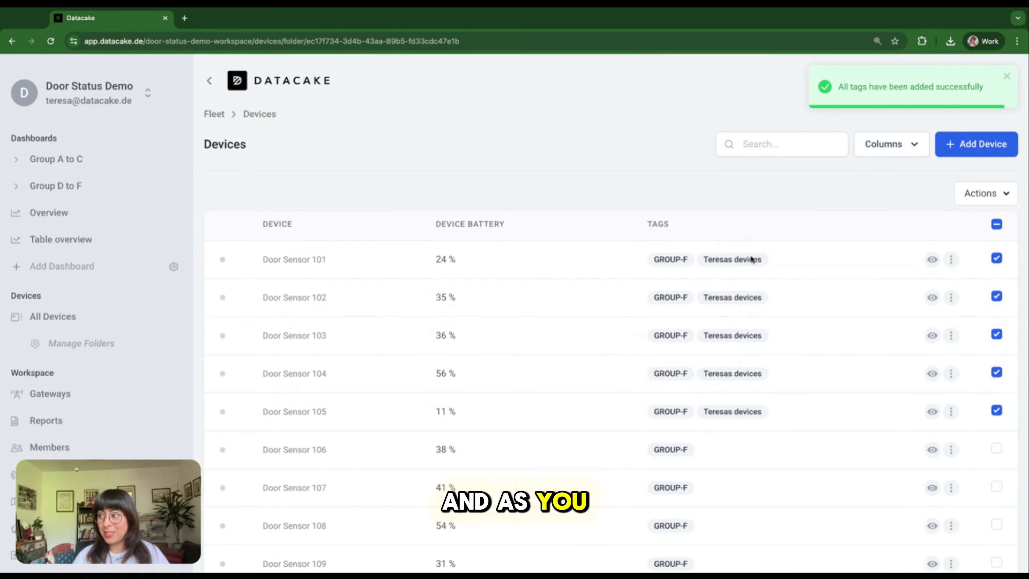
pyautogui.click(996, 224)
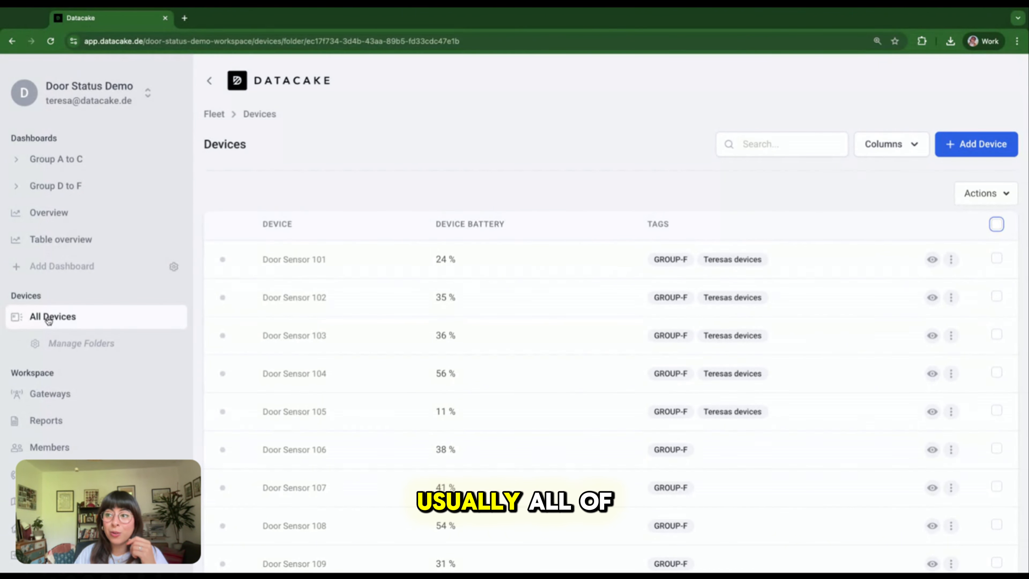
# Create a new device folder under All Devices and name it Group A
pyautogui.click(63, 346)
pyautogui.moveTo(316, 242)
pyautogui.click(385, 229)
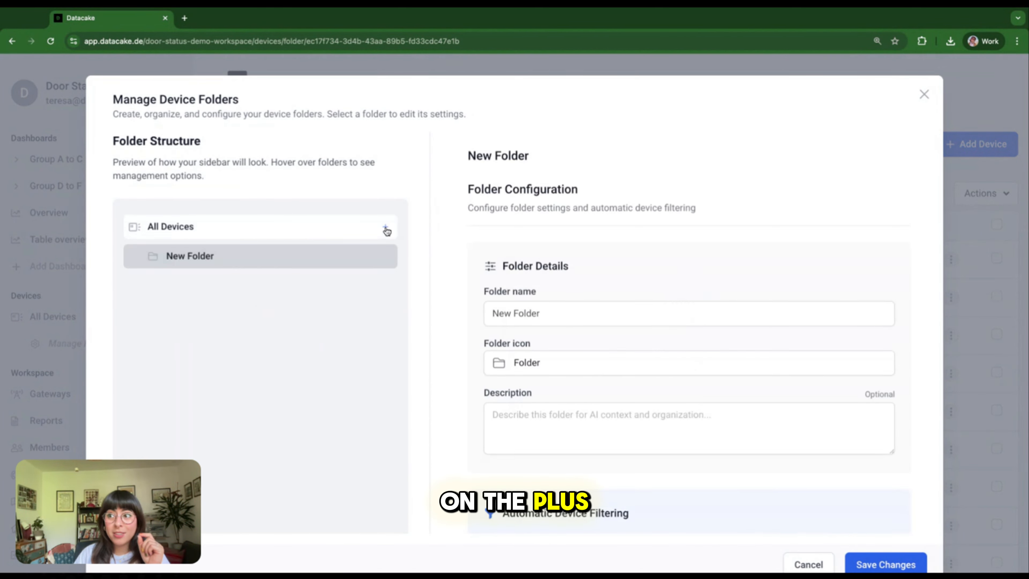
pyautogui.tripleClick(529, 318)
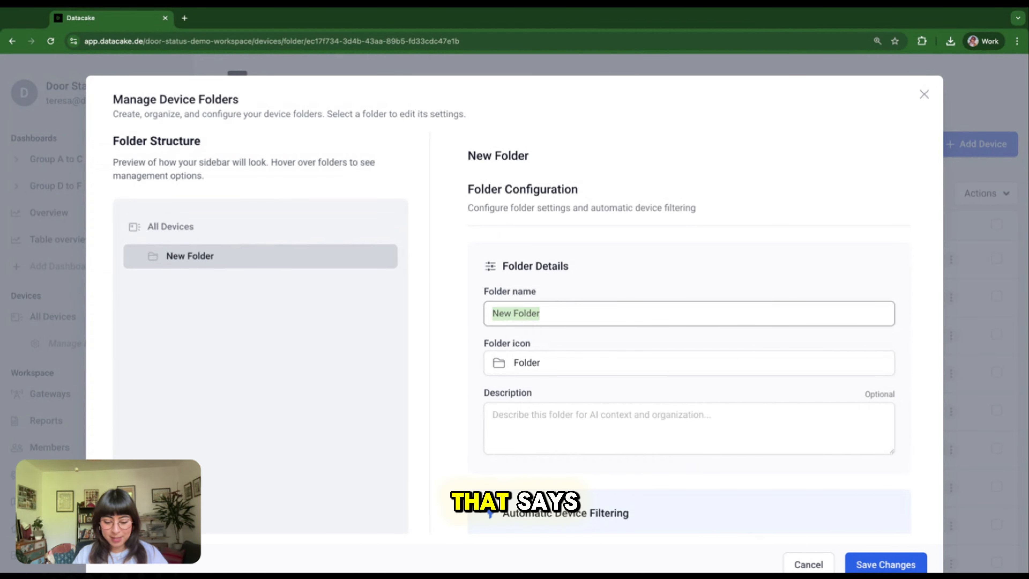
pyautogui.write('Group A')
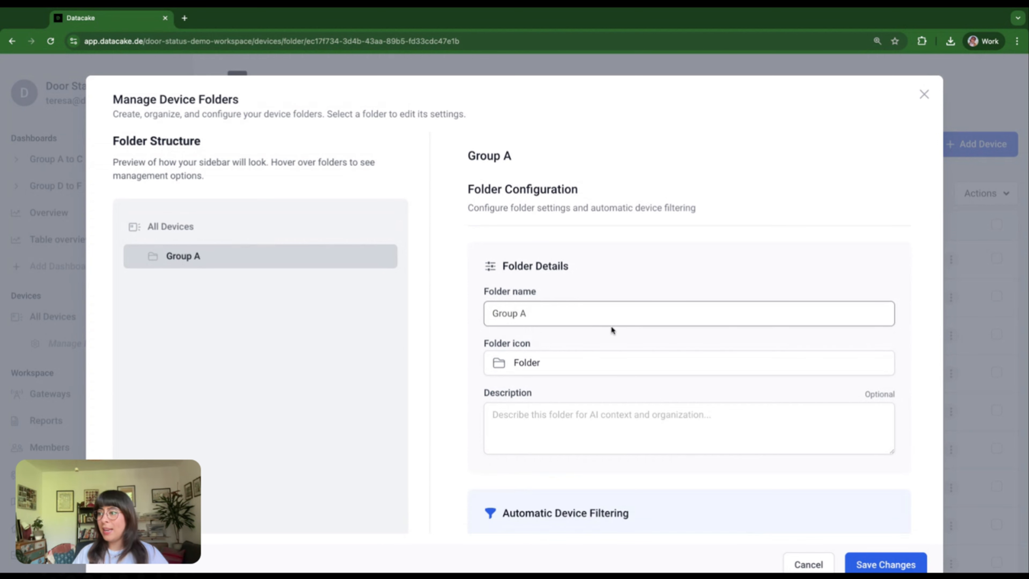
# Examine the available folder icons for the Group A folder and keep the Folder icon
pyautogui.scroll(-2, 502, 326)
pyautogui.click(499, 328)
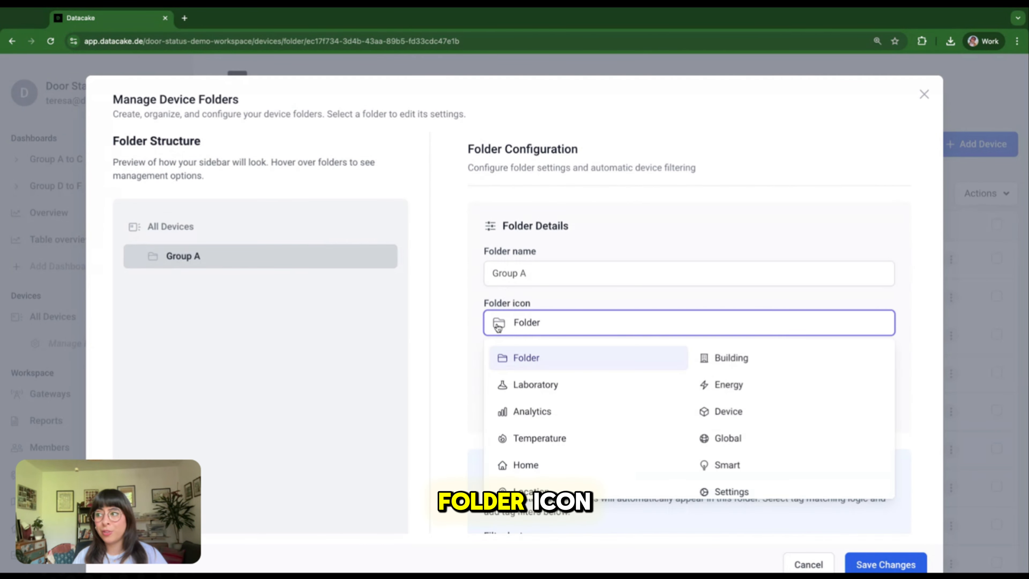
pyautogui.scroll(-1, 750, 423)
pyautogui.scroll(1, 747, 422)
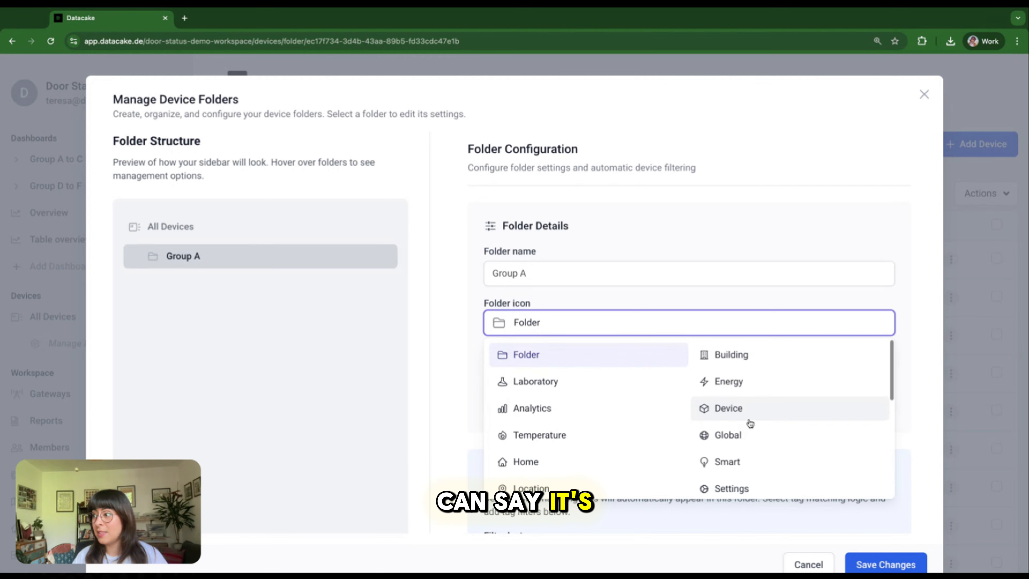
pyautogui.scroll(-1, 735, 394)
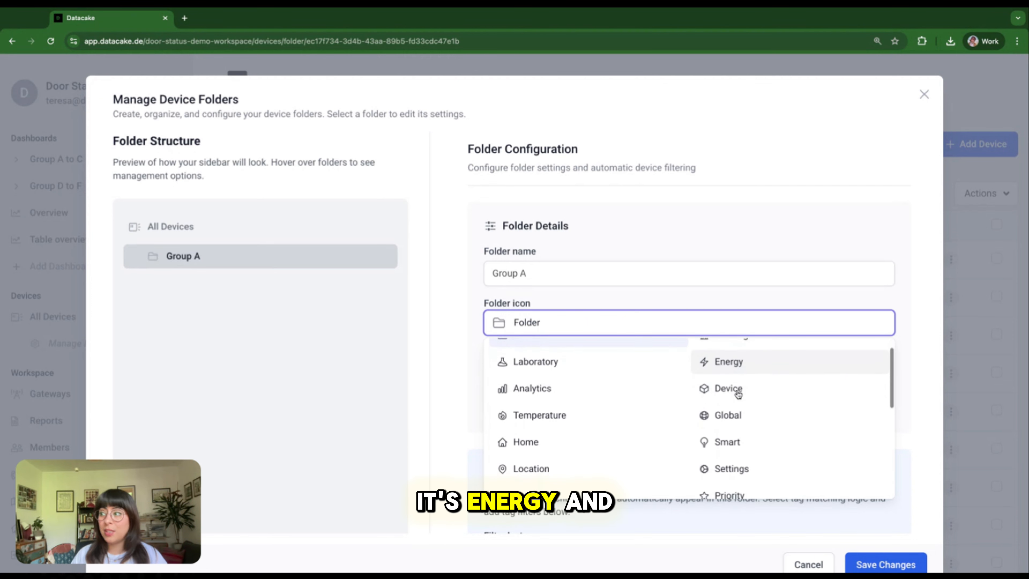
pyautogui.scroll(-1, 762, 423)
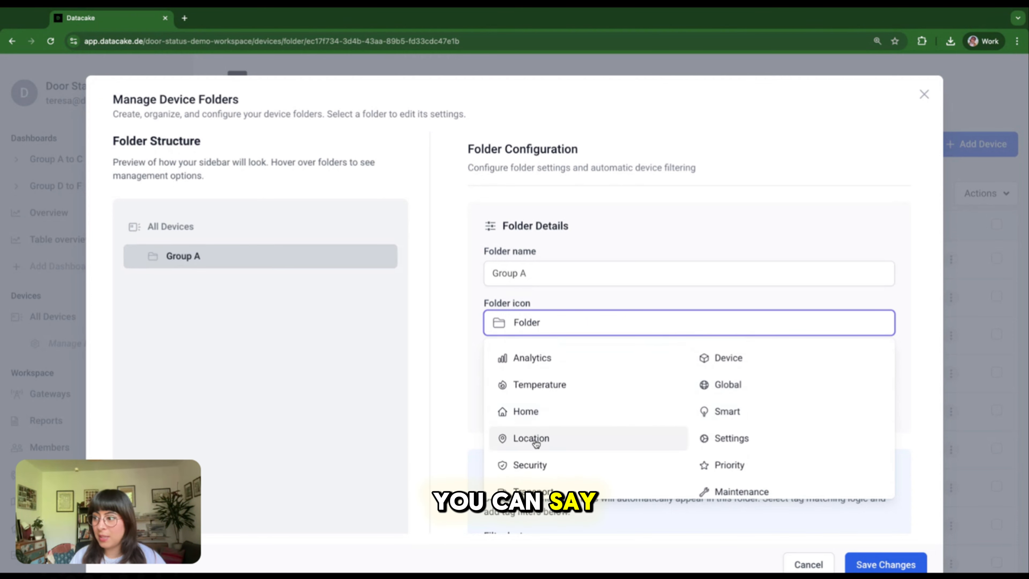
pyautogui.scroll(-2, 535, 439)
pyautogui.scroll(-3, 611, 425)
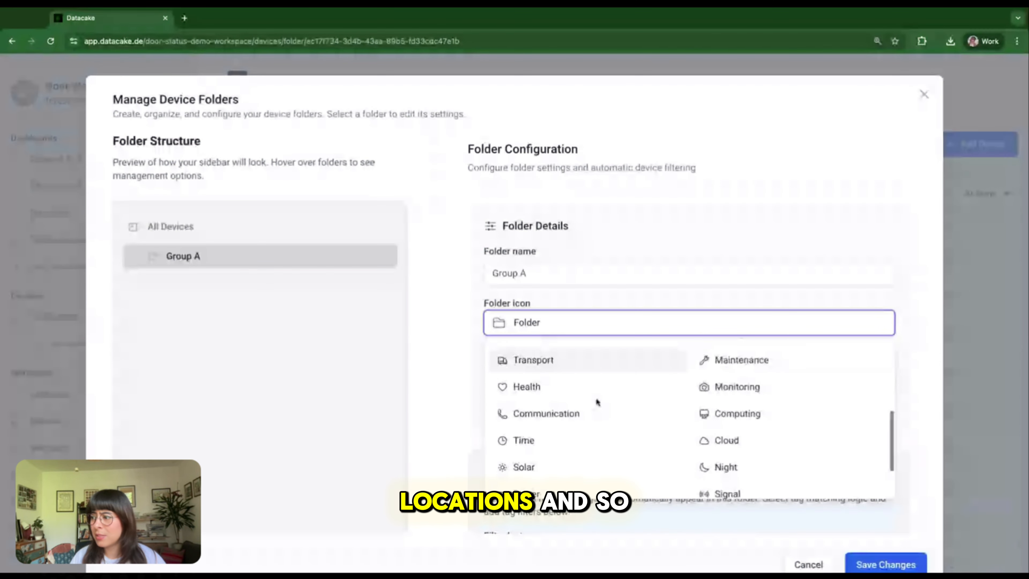
pyautogui.scroll(6, 617, 433)
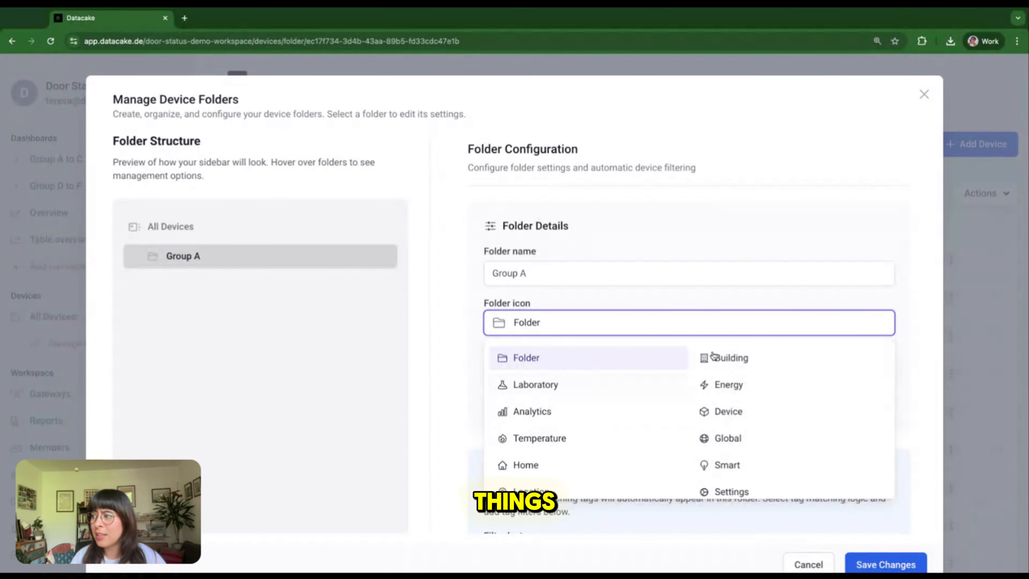
pyautogui.click(576, 332)
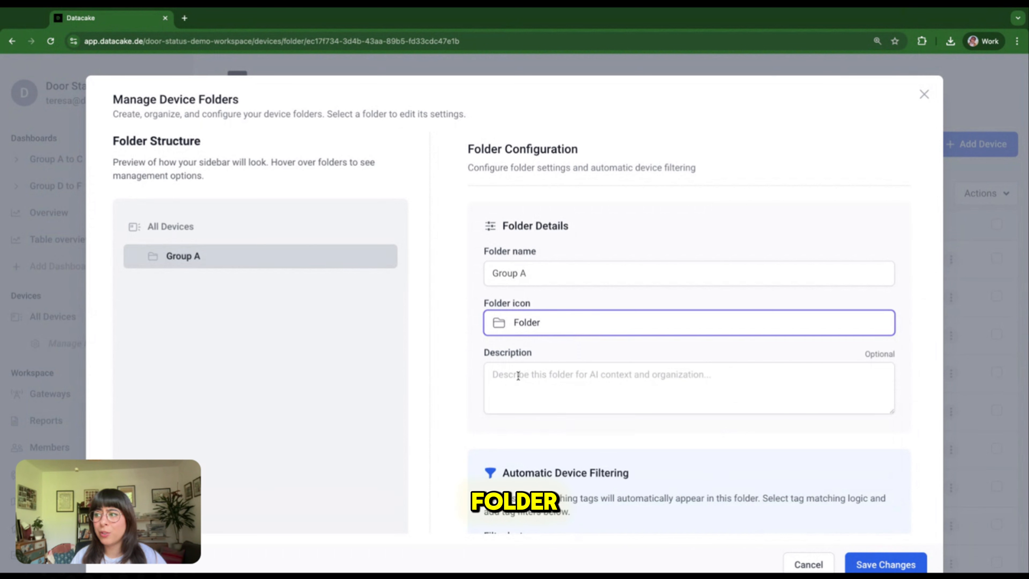
# Enter "Devices in Building A" as the description of the Group A folder
pyautogui.click(518, 376)
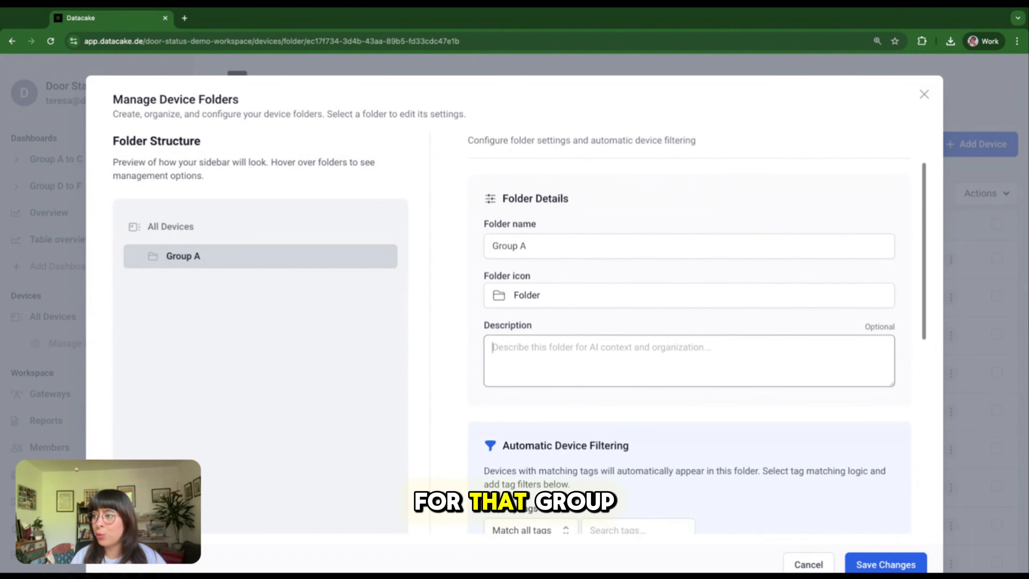
pyautogui.scroll(-1, 518, 376)
pyautogui.write('Devices in')
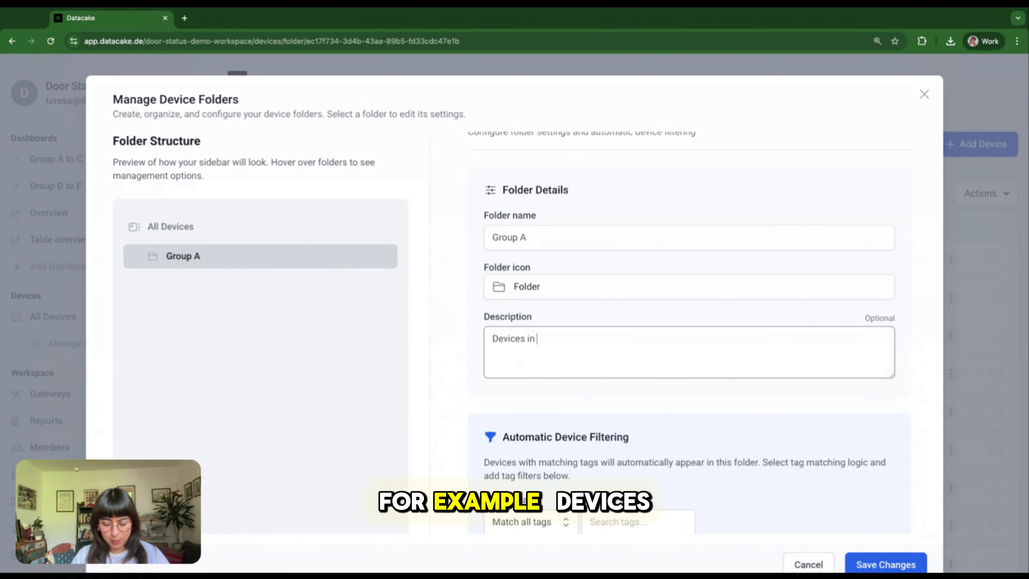
pyautogui.write(' Building A')
# Set the Group A folder to filter its devices automatically by the GROUP-A tag
pyautogui.scroll(-5, 660, 313)
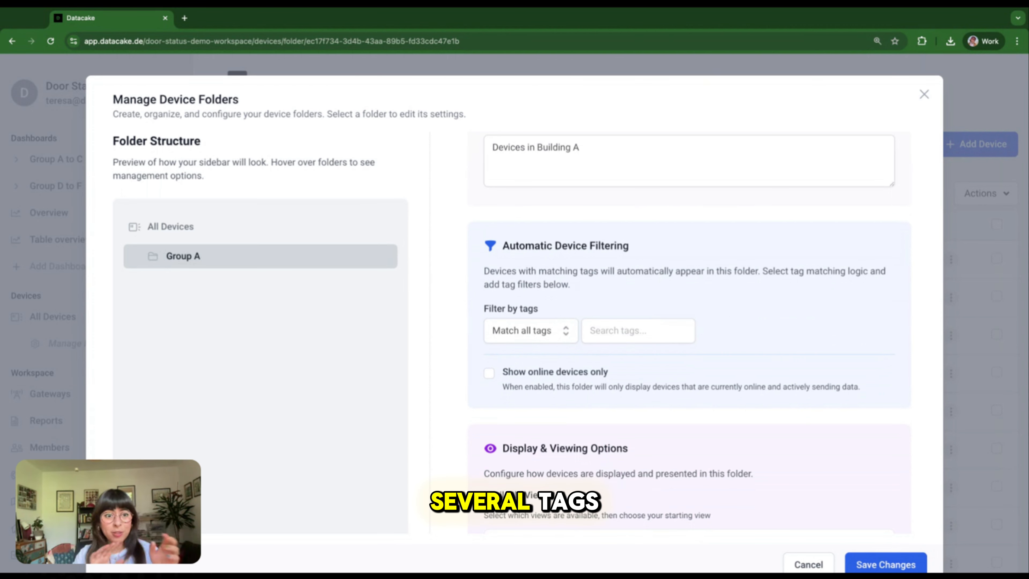
pyautogui.click(595, 336)
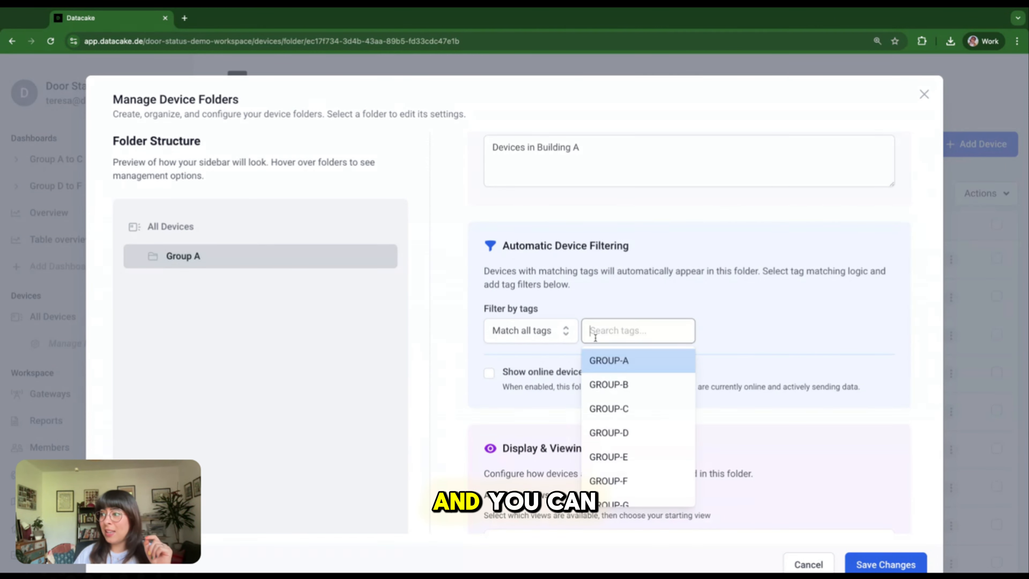
pyautogui.click(620, 361)
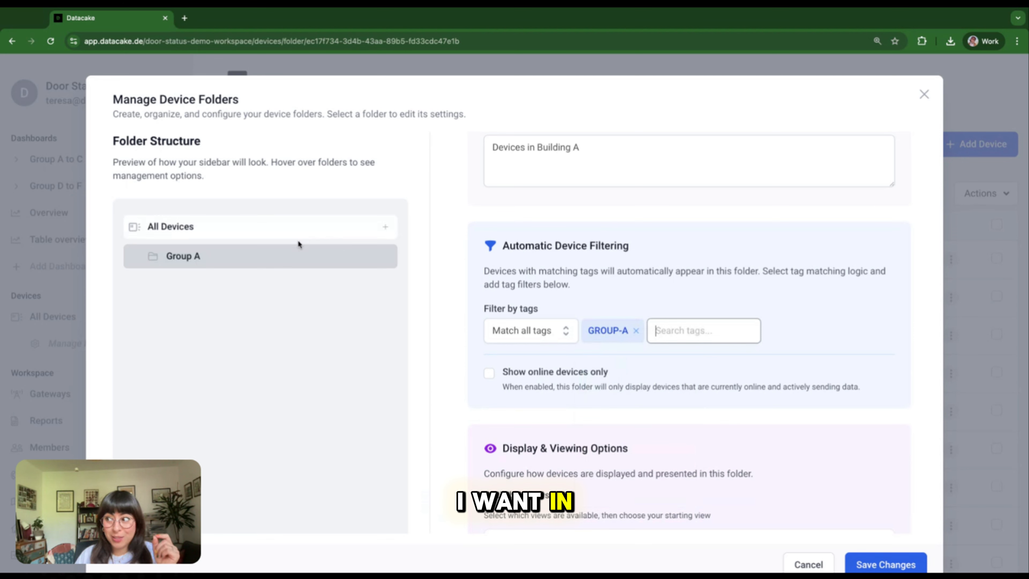
# Make the Map view unavailable in the Group A folder's display options
pyautogui.scroll(-3, 620, 354)
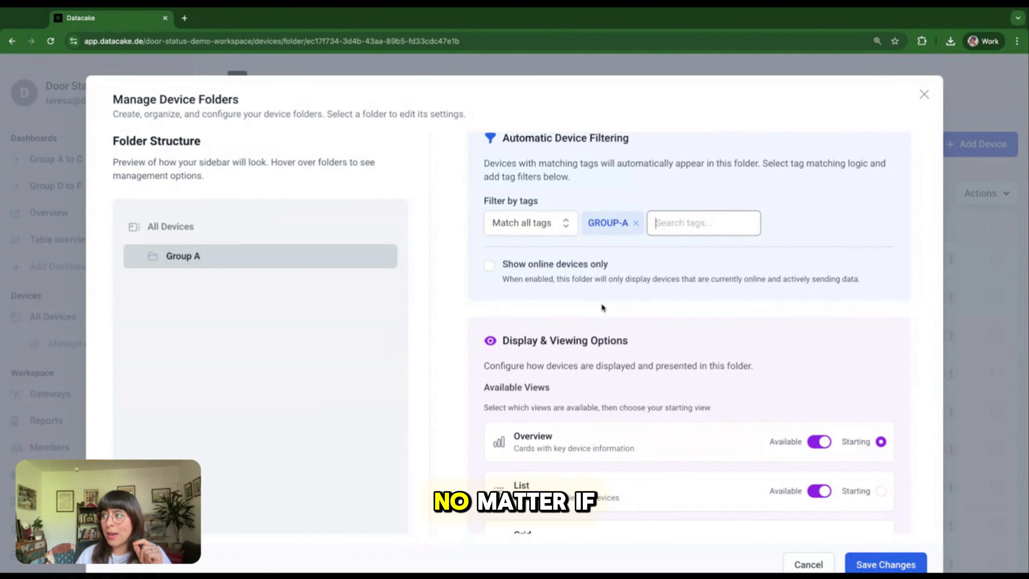
pyautogui.scroll(-2, 715, 239)
pyautogui.scroll(-2, 627, 276)
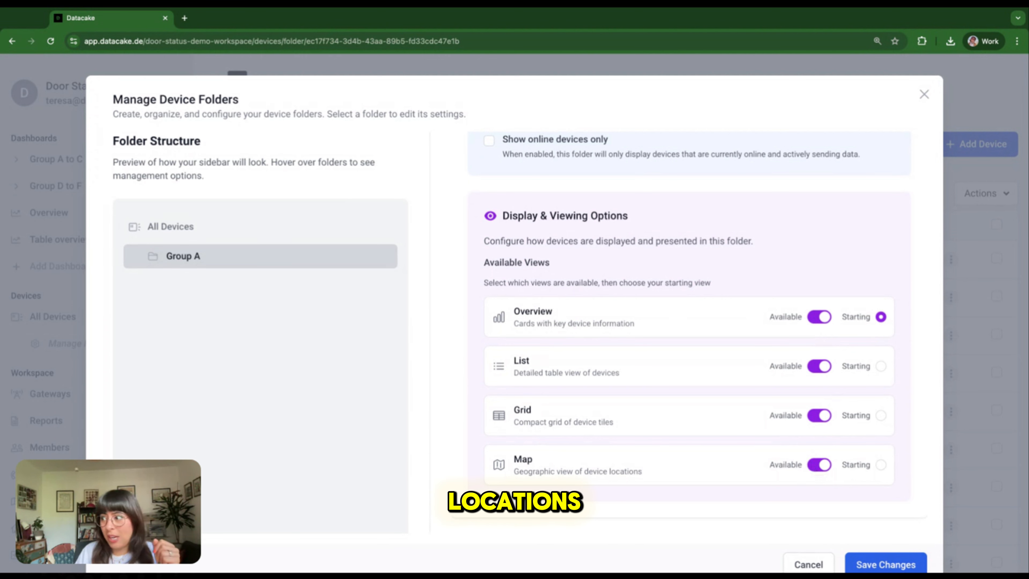
pyautogui.click(819, 464)
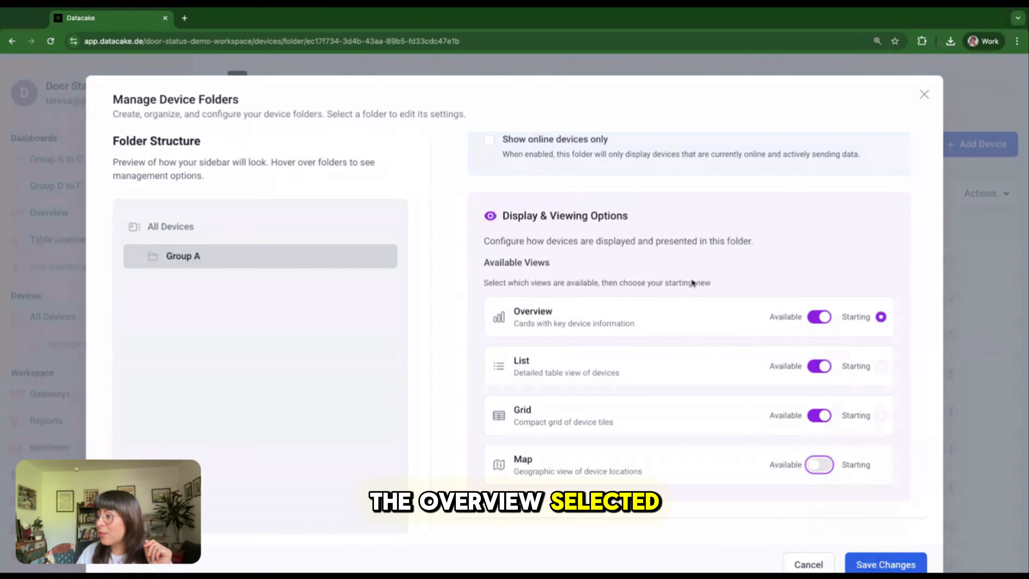
# Add four more new folders directly under All Devices
pyautogui.scroll(-1, 666, 366)
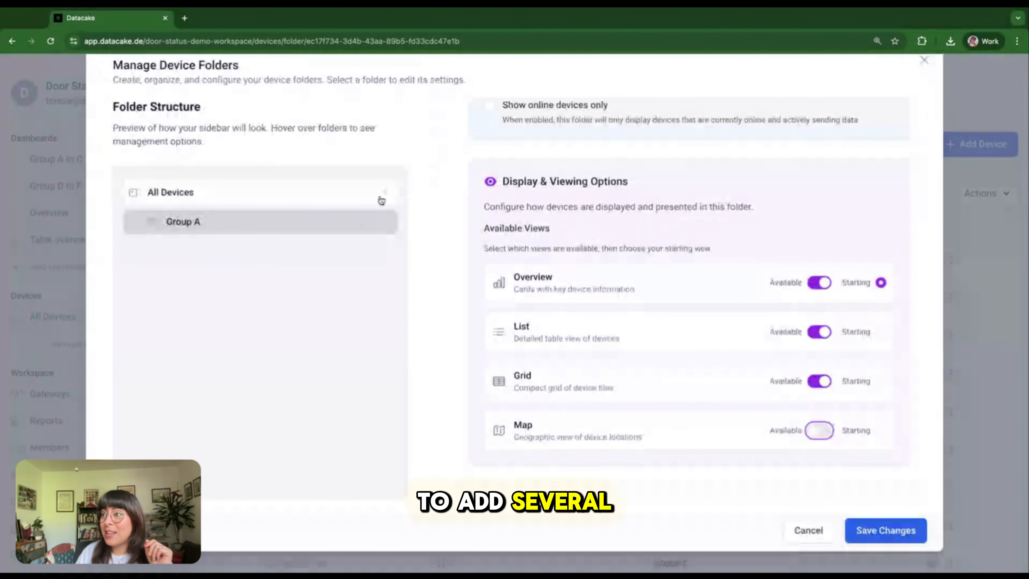
pyautogui.click(385, 194)
pyautogui.click(385, 194)
pyautogui.click(384, 194)
pyautogui.click(385, 194)
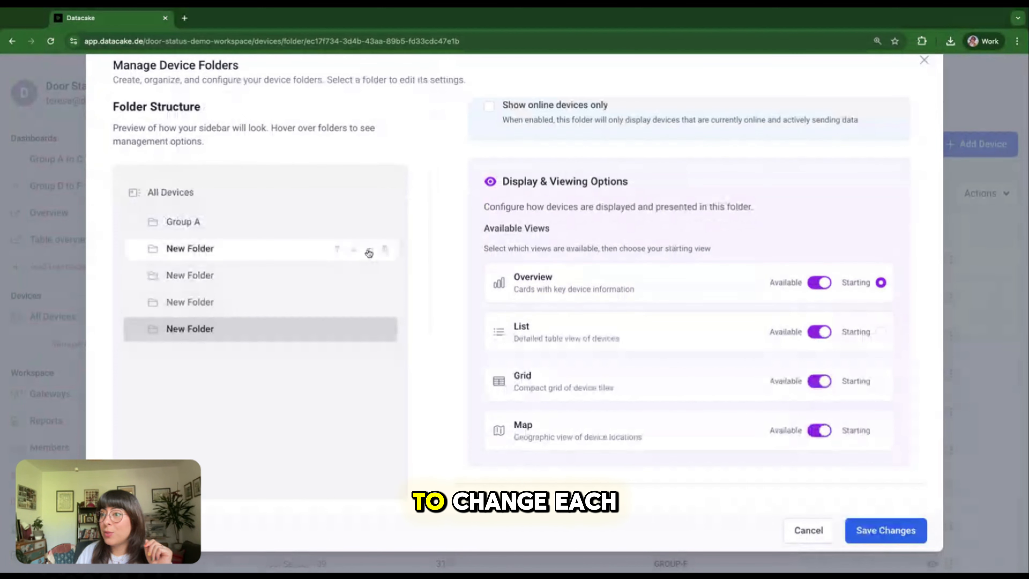
# Name the first of the new folders Group B and give it the description "Building B"
pyautogui.click(367, 249)
pyautogui.scroll(10, 581, 257)
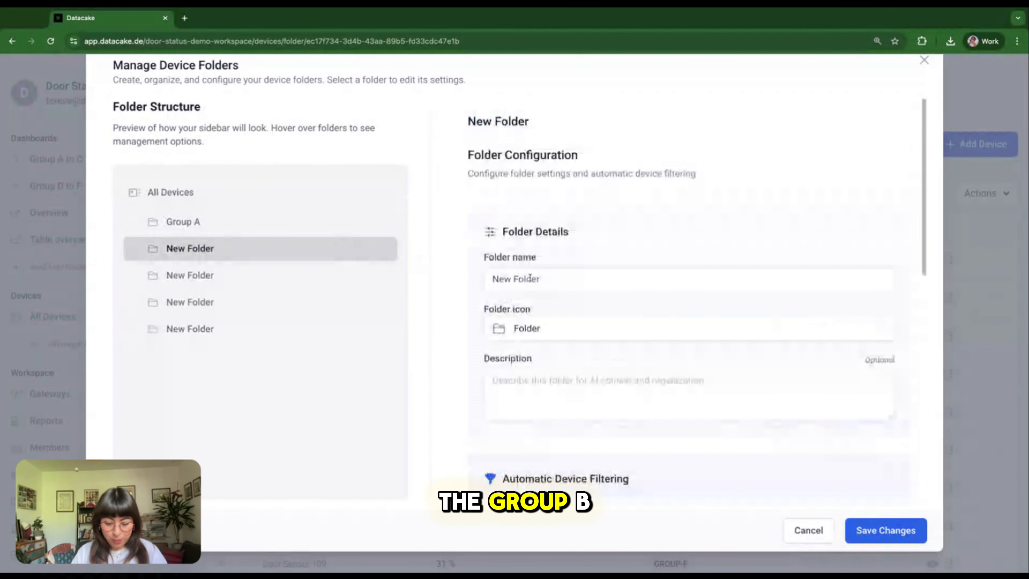
pyautogui.tripleClick(576, 279)
pyautogui.write('Group B')
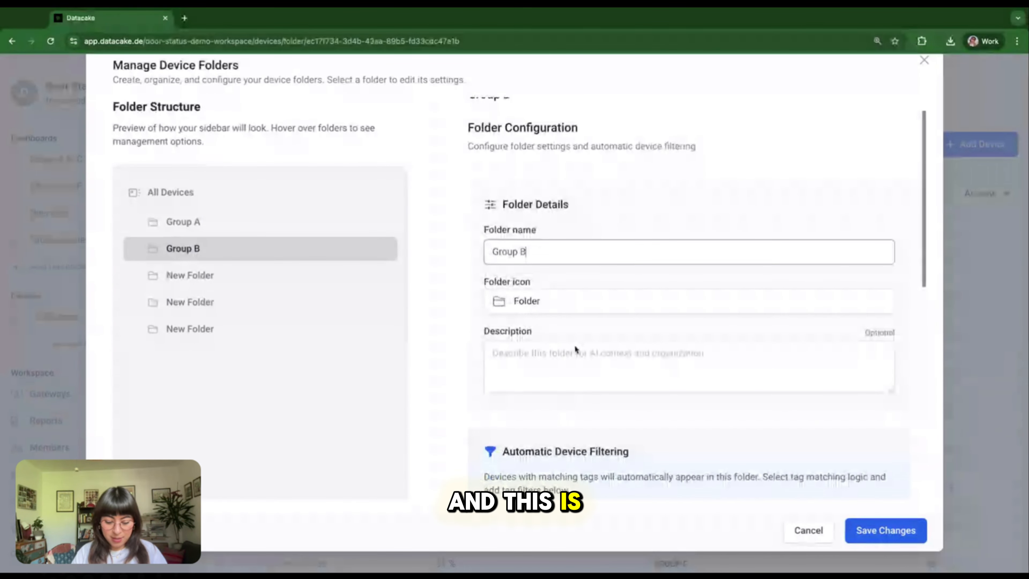
pyautogui.scroll(-1, 575, 344)
pyautogui.click(568, 347)
pyautogui.write('Building B')
# Filter the Group B folder by its matching group tag, with List as the starting view and the Map view unavailable
pyautogui.scroll(-5, 604, 393)
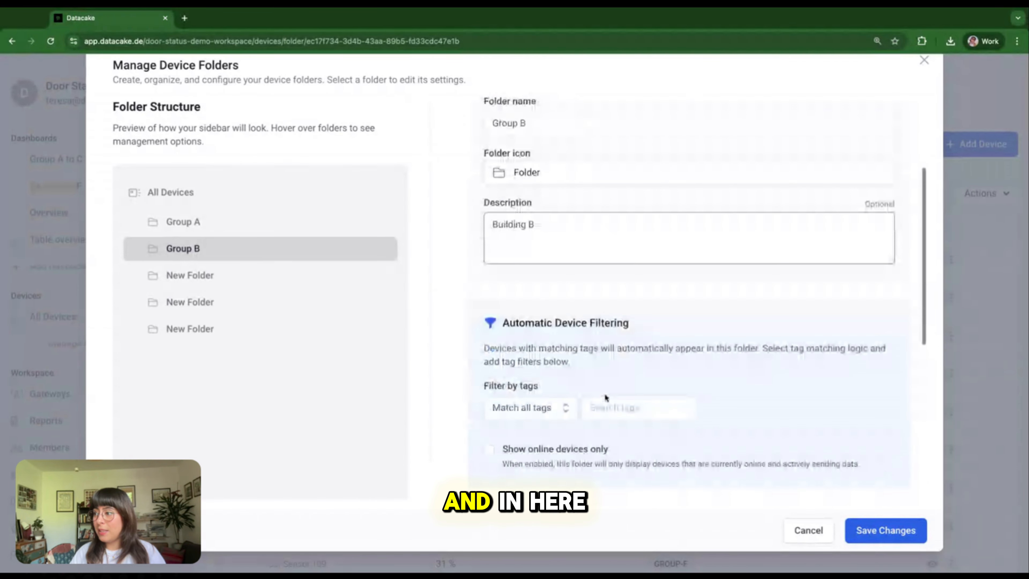
pyautogui.click(606, 344)
pyautogui.click(610, 386)
pyautogui.scroll(-5, 614, 384)
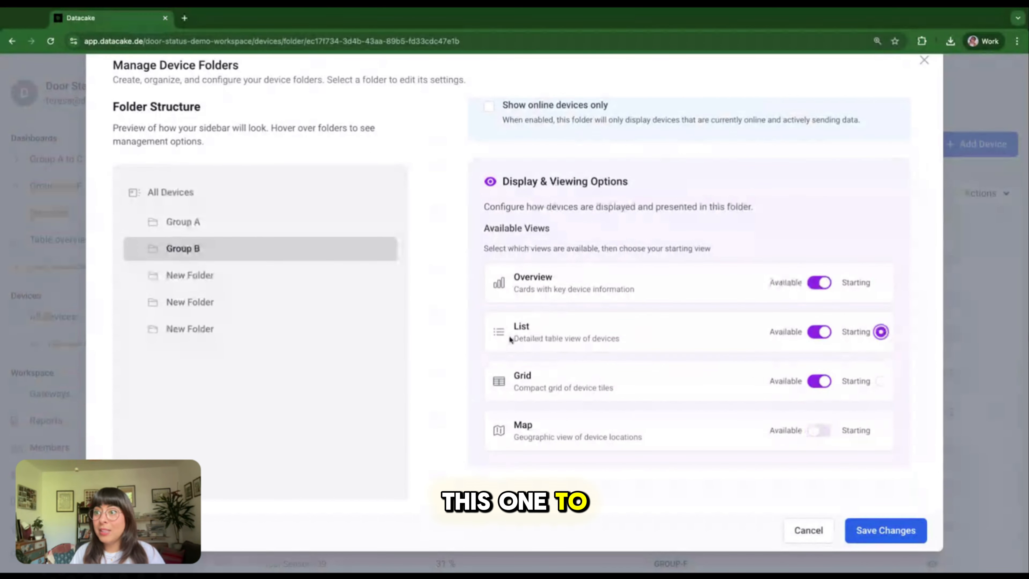
# Name the next new folder Group C and set its views to start on Grid, with Map unavailable
pyautogui.click(246, 274)
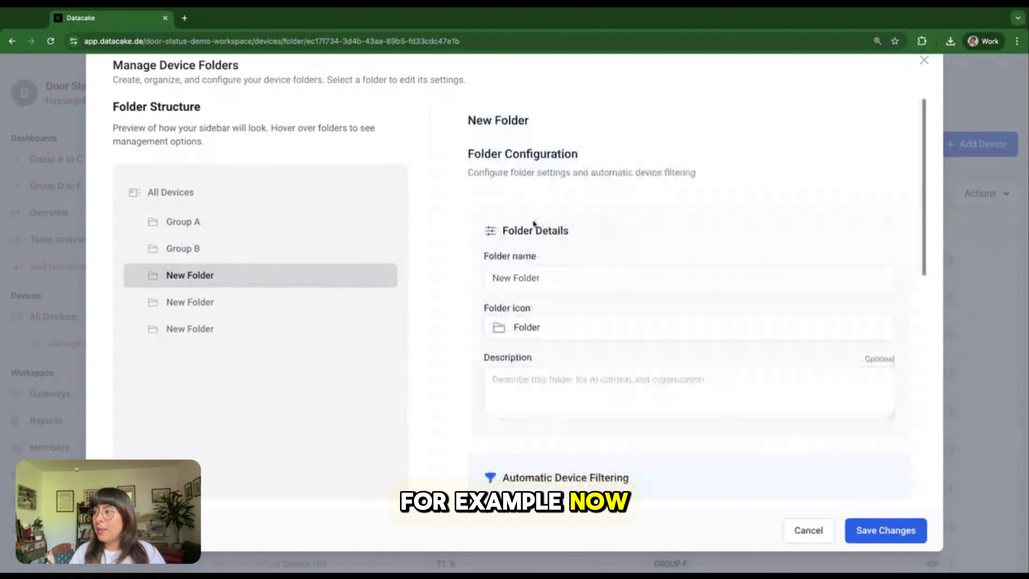
pyautogui.tripleClick(522, 275)
pyautogui.write('Group C')
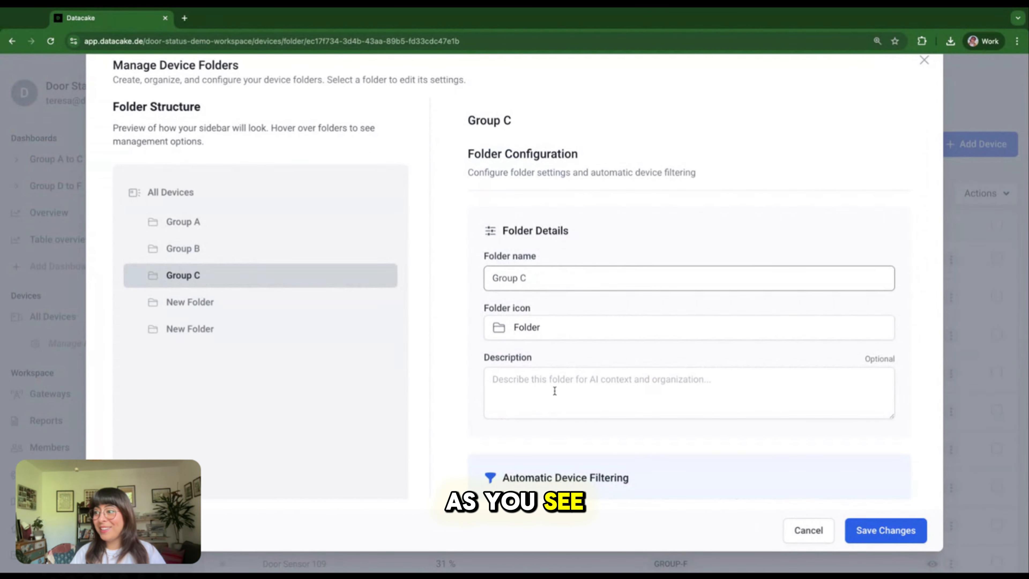
pyautogui.scroll(-10, 553, 400)
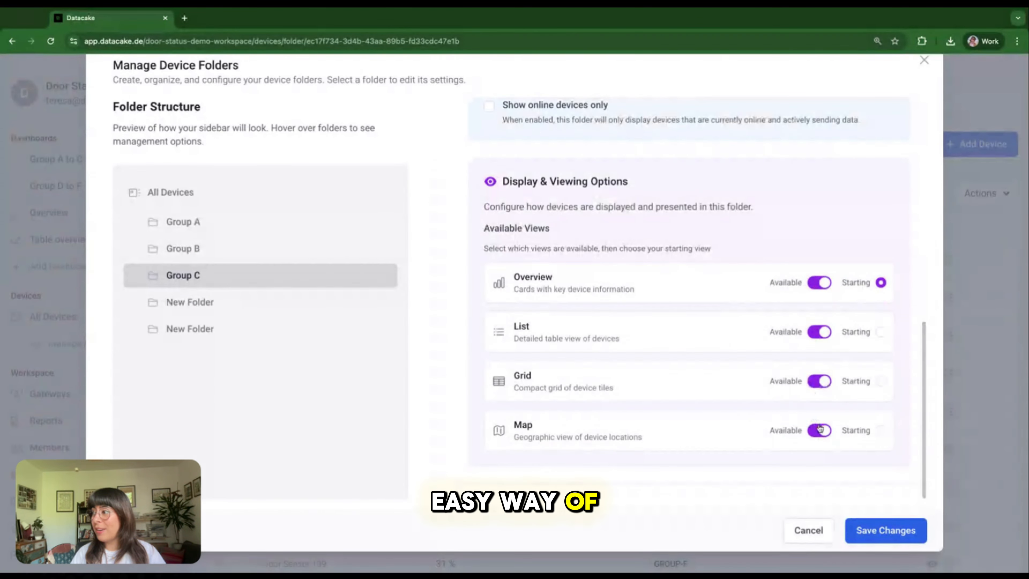
pyautogui.click(881, 381)
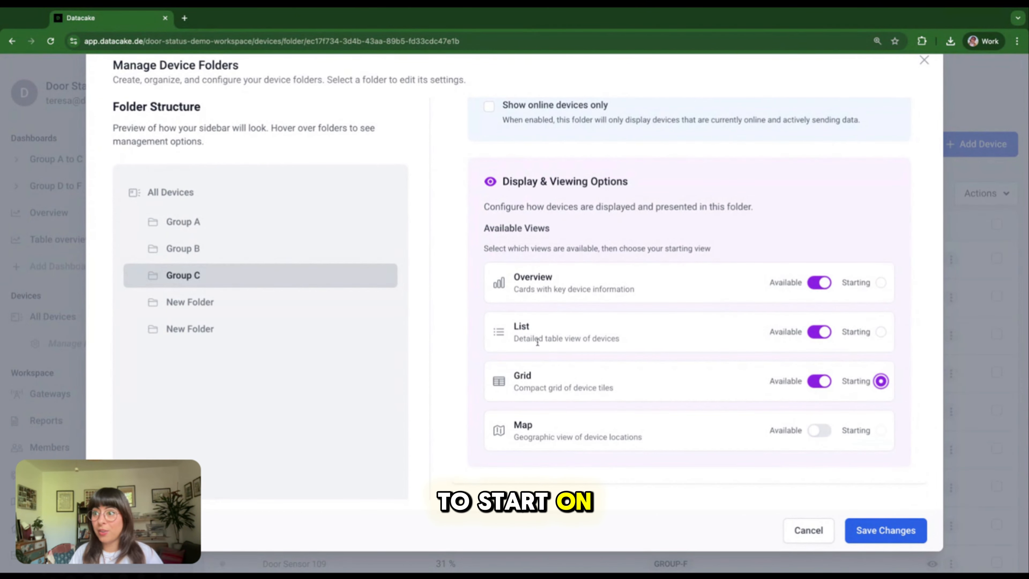
# Name the next new folder Group D and set its views to start on Map, with Overview unavailable
pyautogui.click(268, 305)
pyautogui.tripleClick(536, 278)
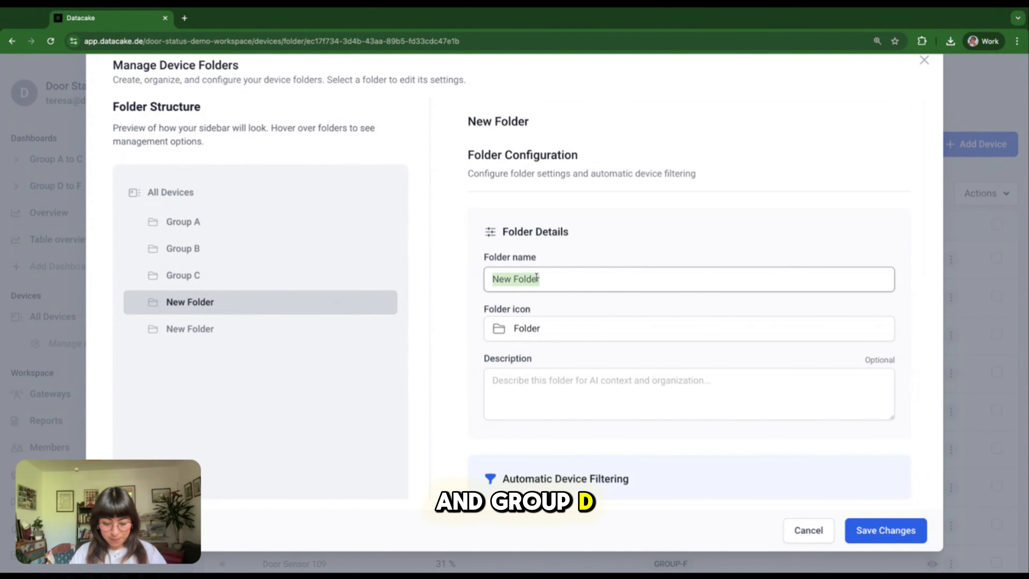
pyautogui.write('Group D')
pyautogui.scroll(-10, 663, 400)
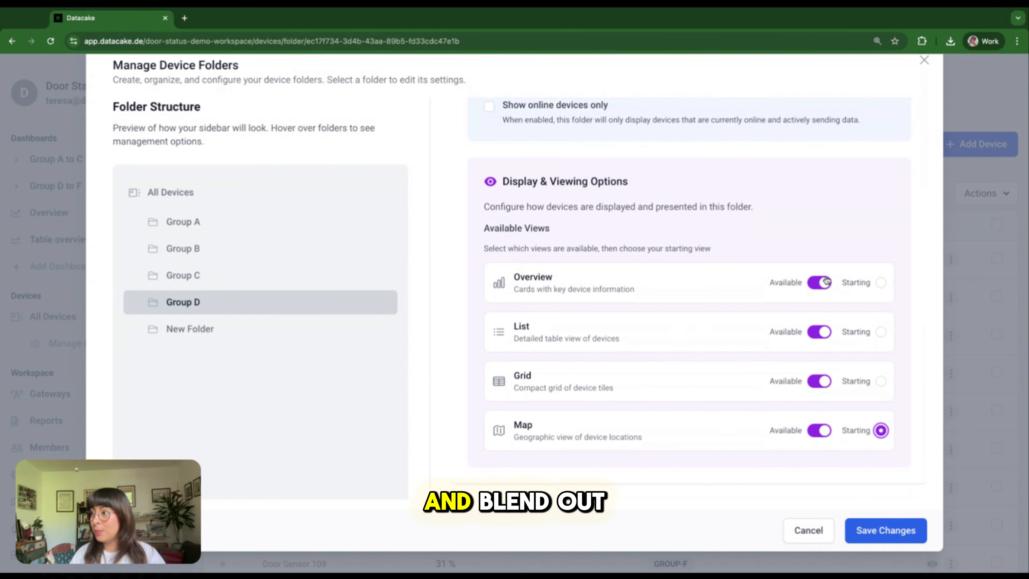
# Name the last new folder Group E and save the changes to the device folder structure
pyautogui.click(195, 329)
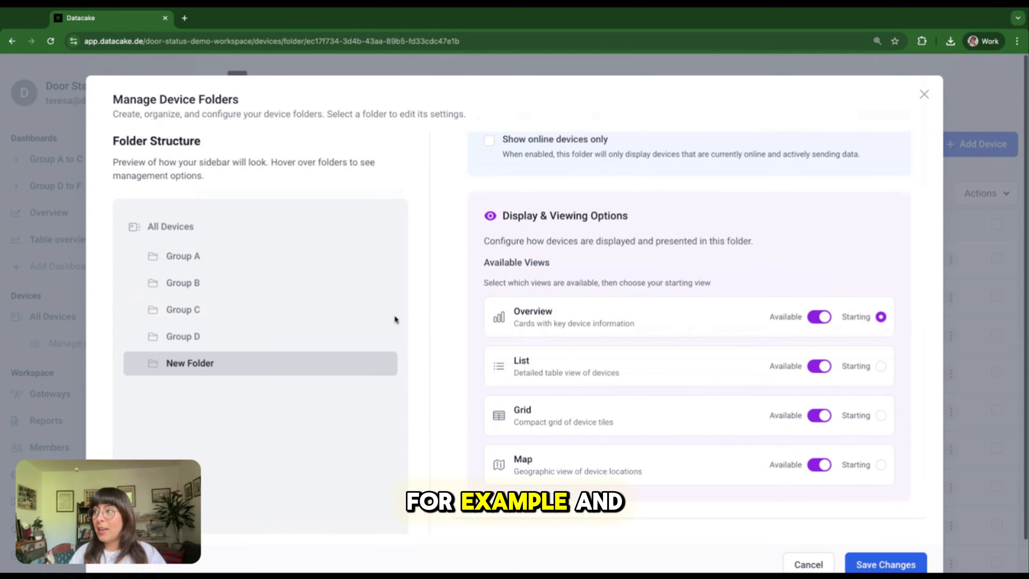
pyautogui.tripleClick(512, 319)
pyautogui.write('Group E')
pyautogui.scroll(-10, 656, 430)
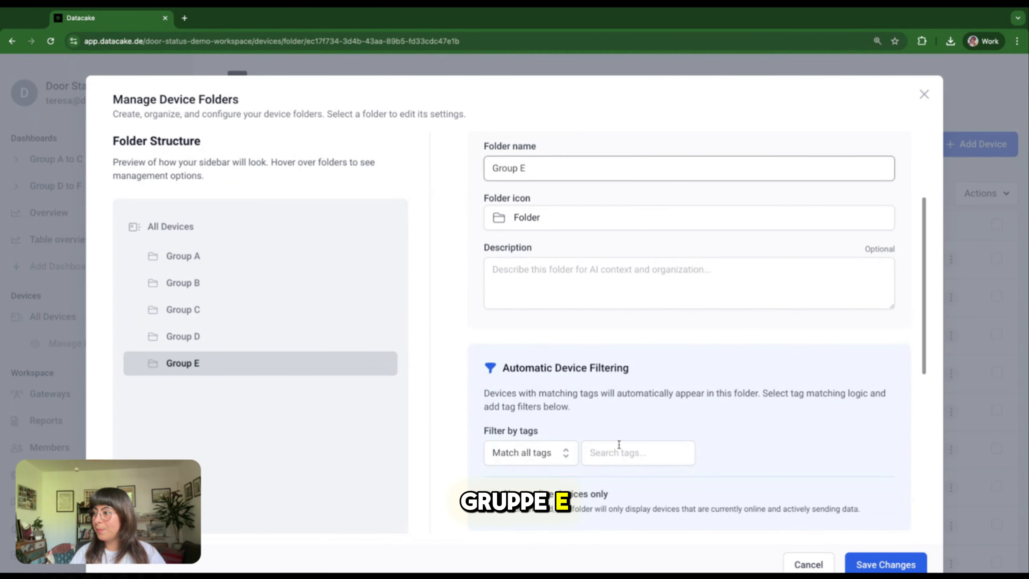
pyautogui.scroll(-1, 656, 428)
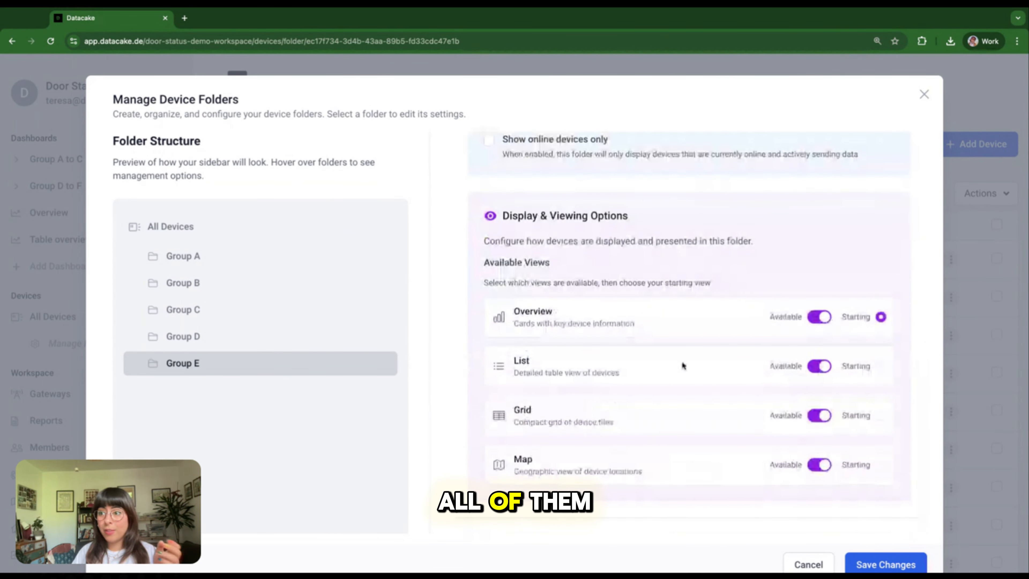
pyautogui.scroll(-1, 609, 349)
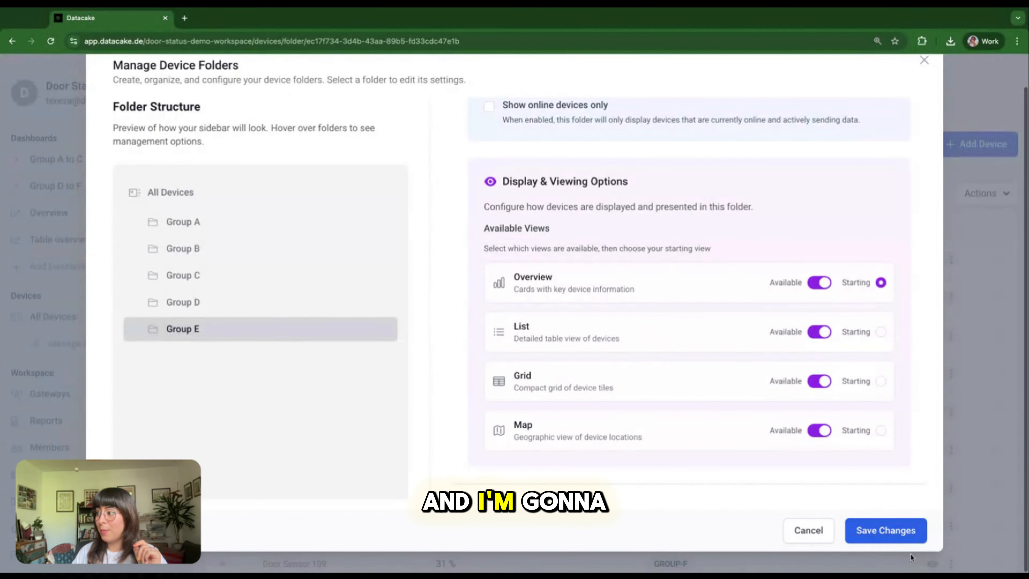
pyautogui.click(893, 541)
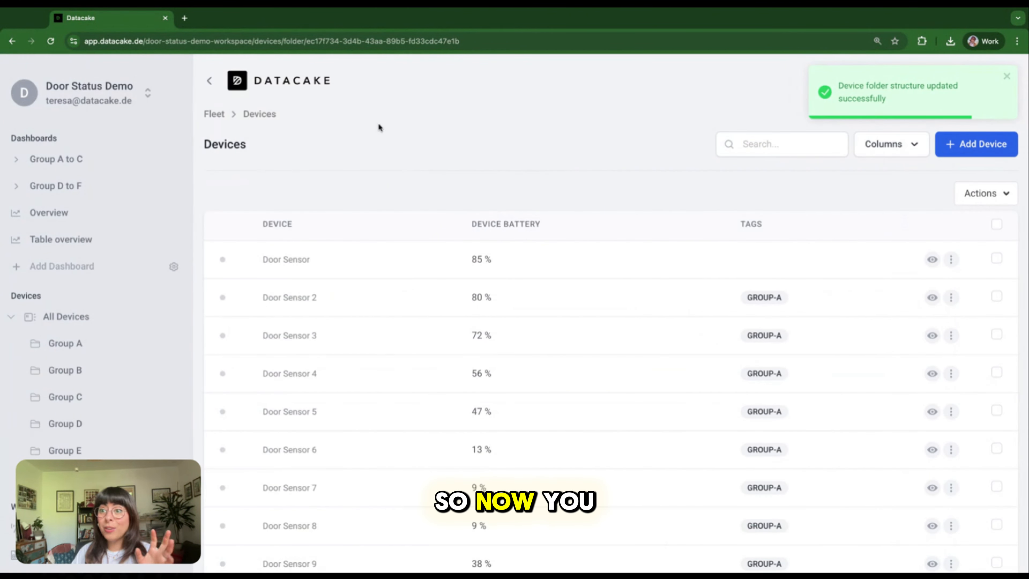
# Open the Group A folder's temperature analysis and examine the readings of its individual devices
pyautogui.click(83, 318)
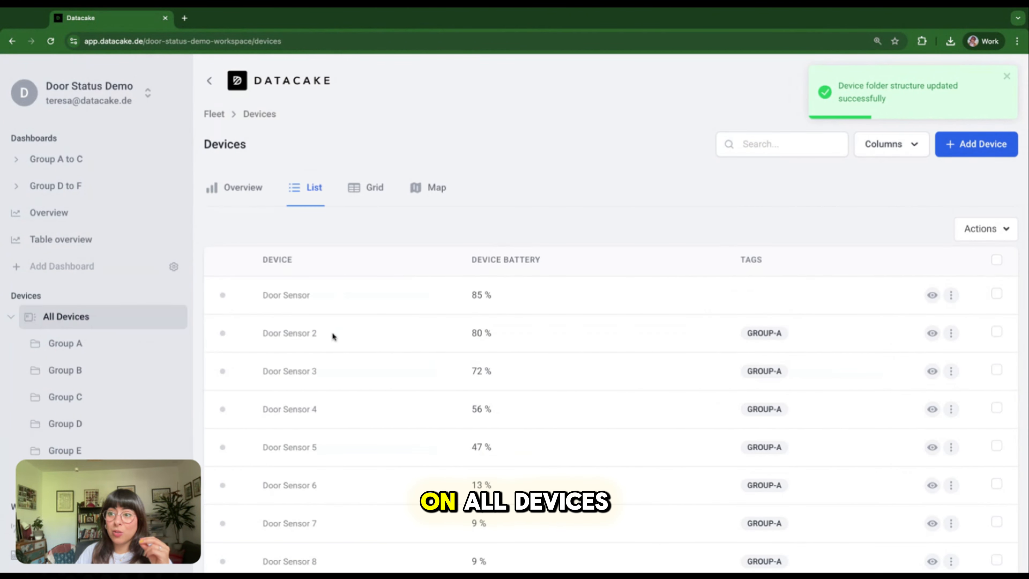
pyautogui.click(81, 350)
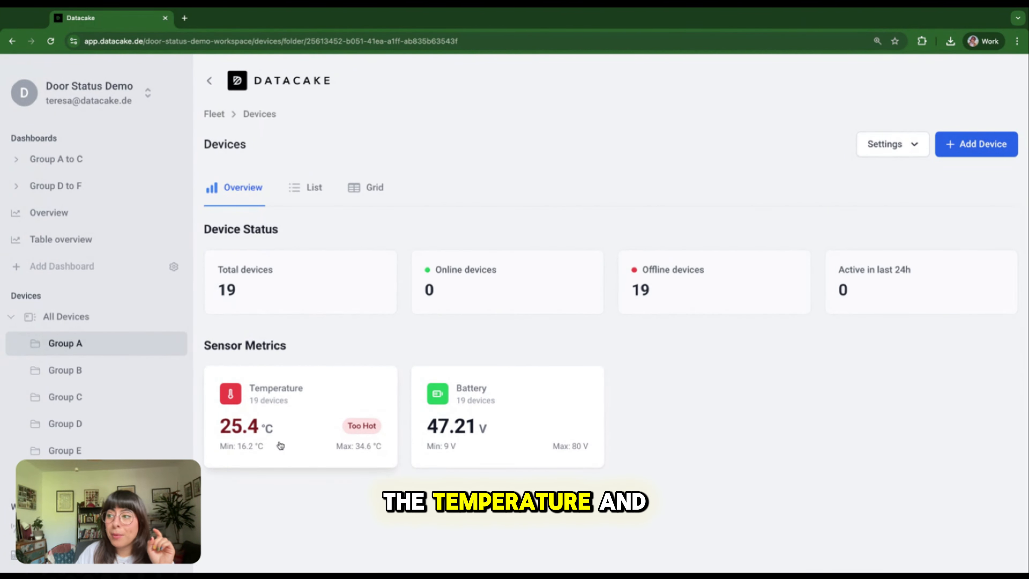
pyautogui.click(341, 433)
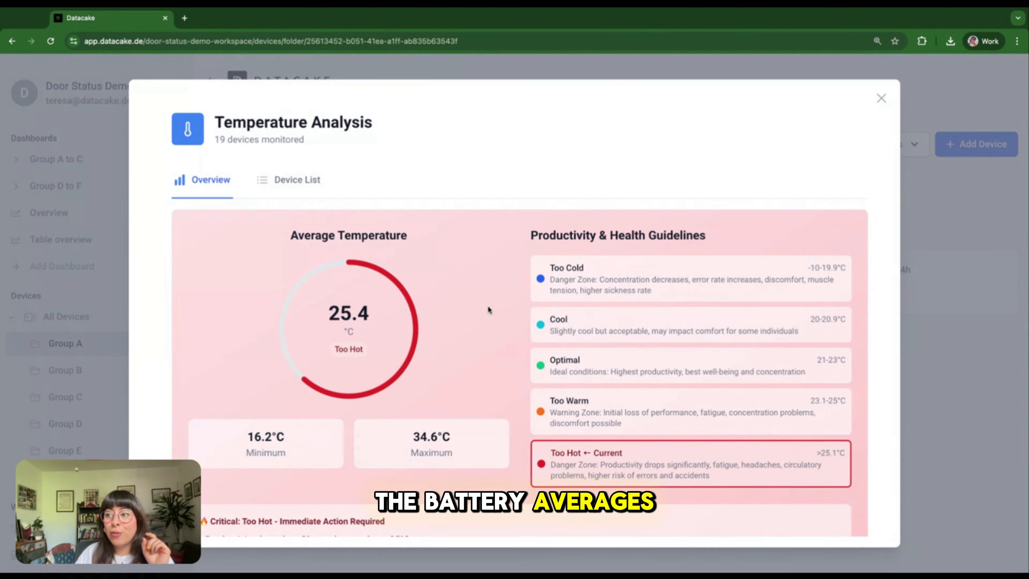
pyautogui.click(299, 193)
pyautogui.scroll(-5, 322, 366)
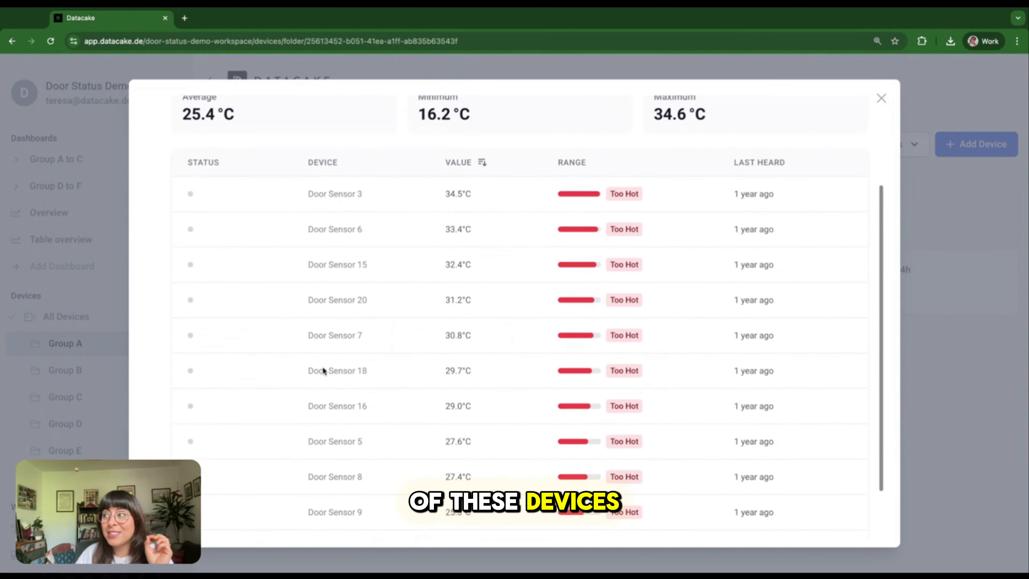
# Review the average, minimum and maximum temperatures and the health guidelines for Group A, and close the analysis
pyautogui.scroll(5, 323, 366)
pyautogui.click(206, 178)
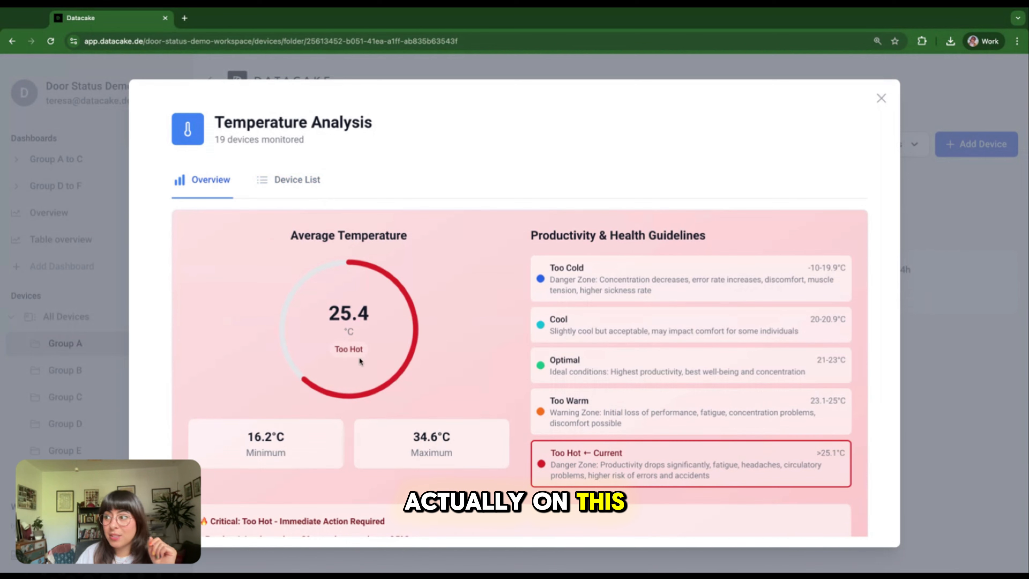
pyautogui.scroll(-3, 413, 356)
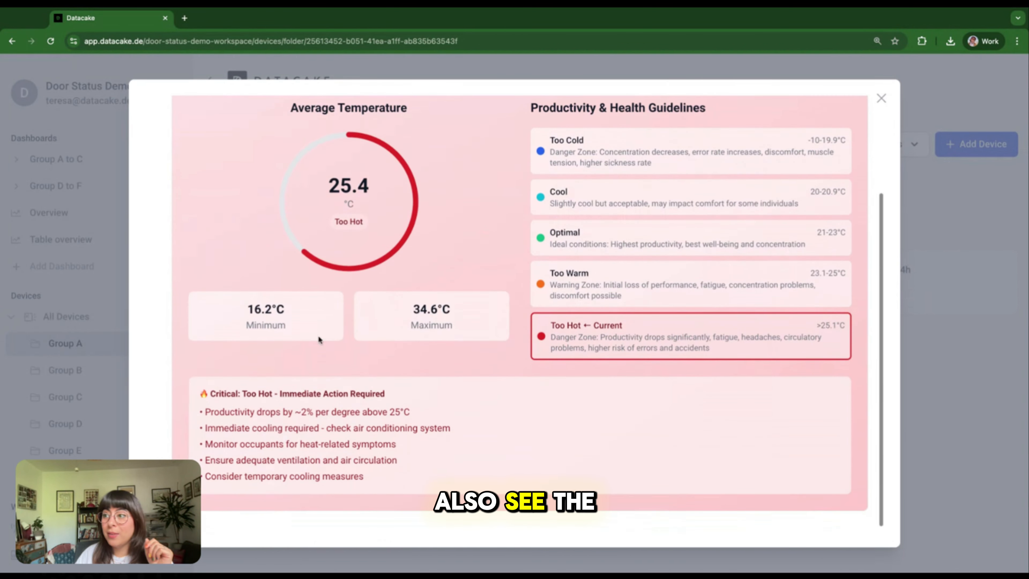
pyautogui.scroll(3, 824, 170)
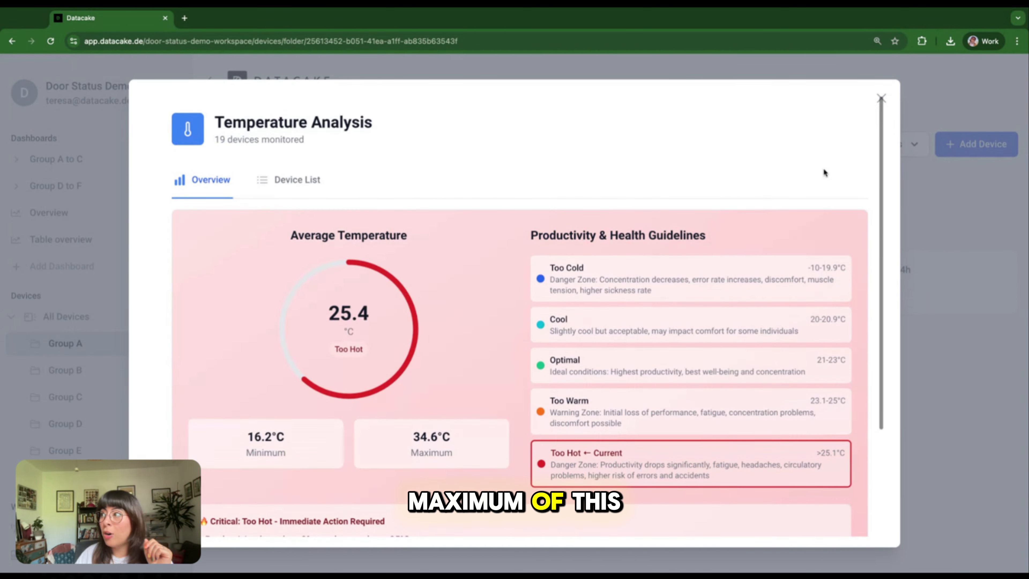
pyautogui.click(881, 98)
# Check the starting views and the devices shown in the Group B, Group C, Group D and Group E folders
pyautogui.click(98, 381)
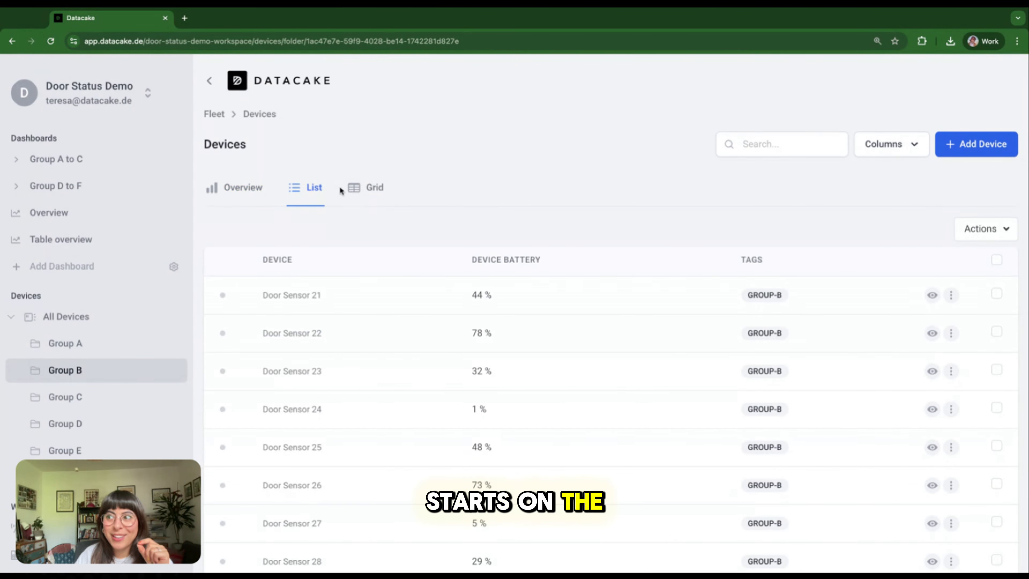
pyautogui.scroll(-10, 317, 340)
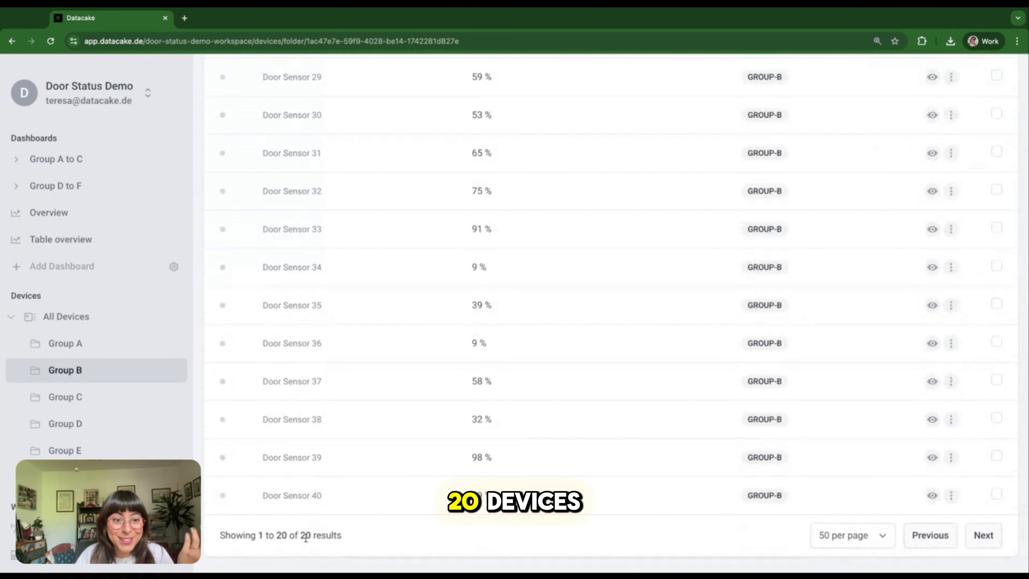
pyautogui.click(72, 395)
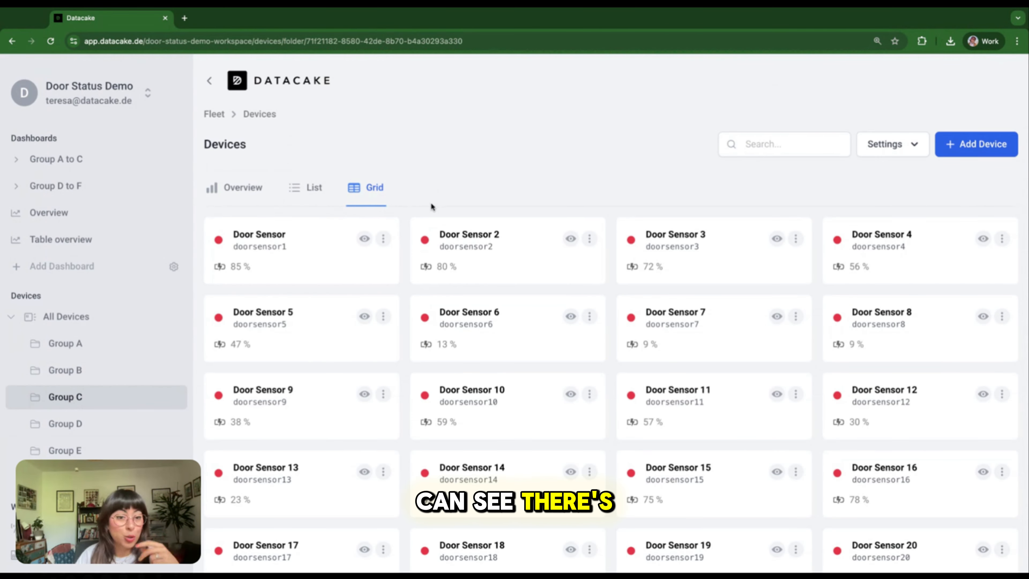
pyautogui.scroll(-2, 419, 450)
pyautogui.scroll(-10, 419, 450)
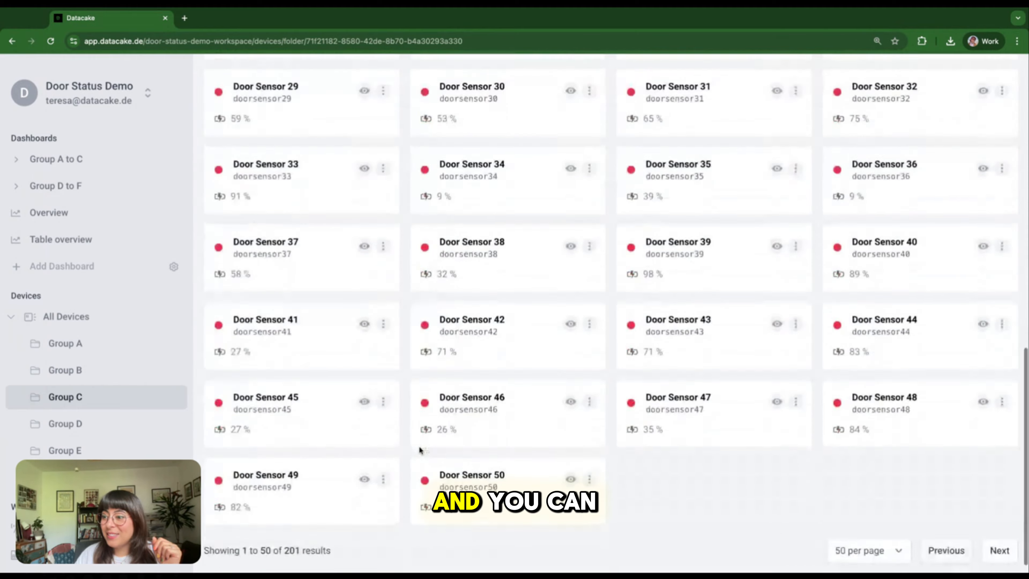
pyautogui.scroll(10, 438, 434)
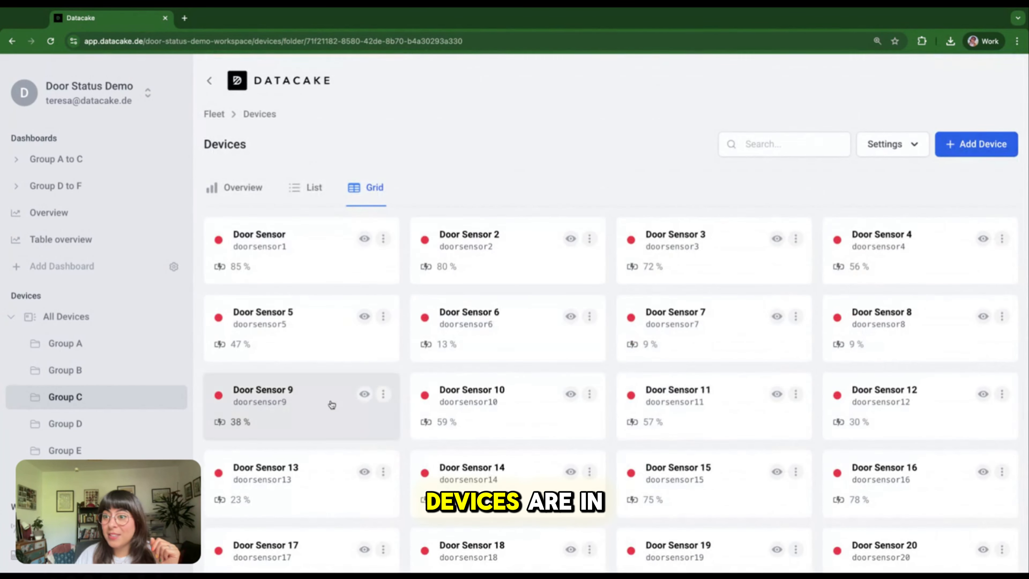
pyautogui.click(72, 427)
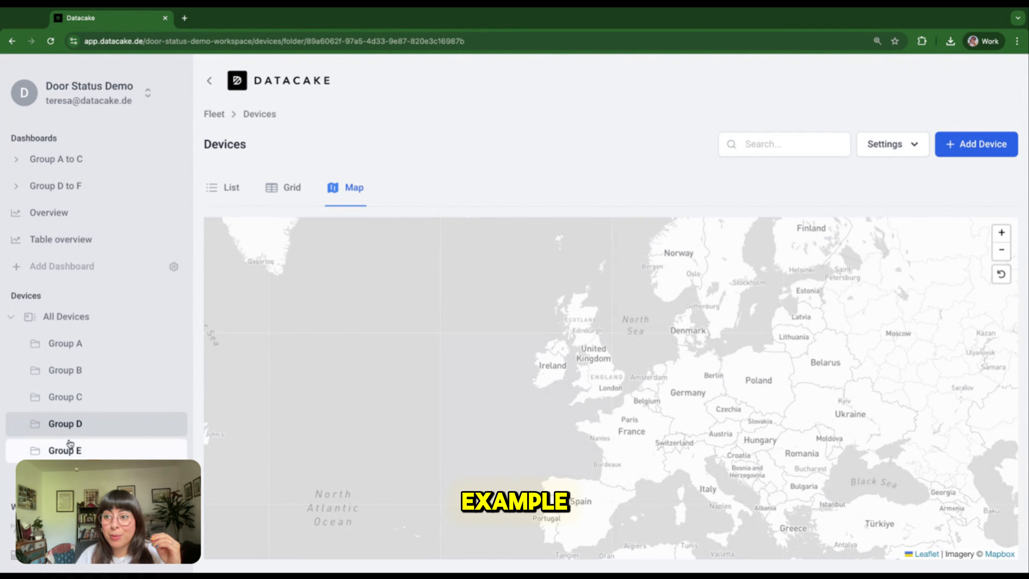
pyautogui.click(69, 451)
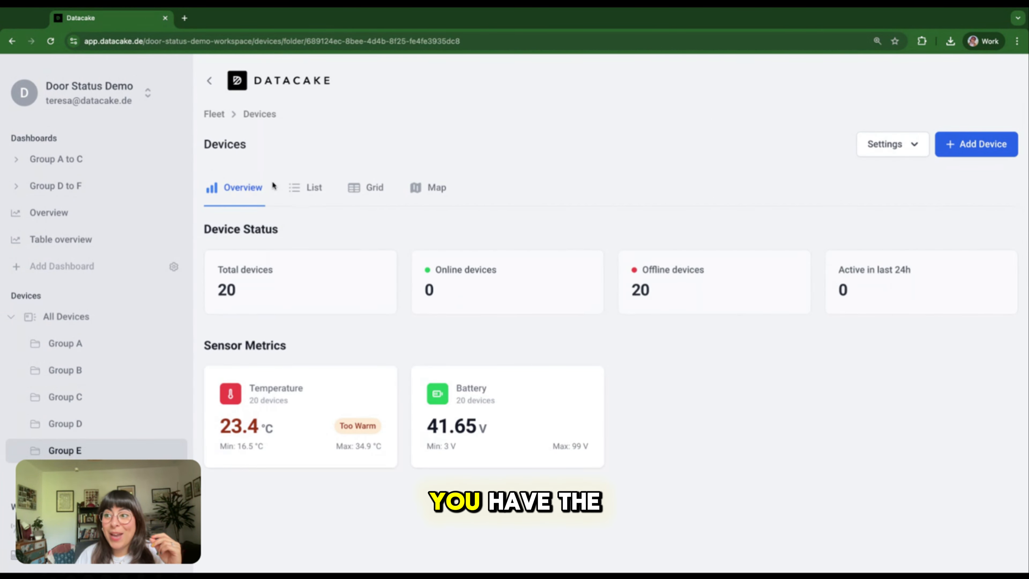